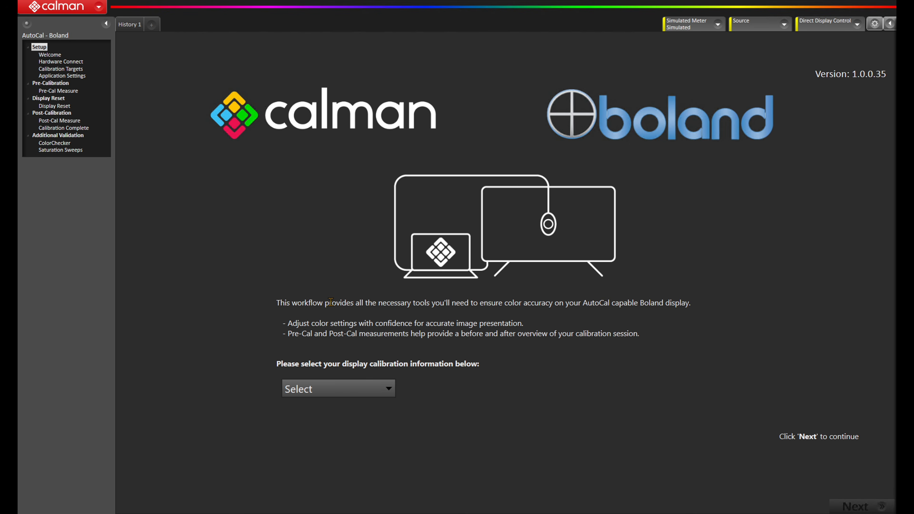
# - Choose SDR as the display calibration type and advance to the hardware setup page
pyautogui.click(373, 392)
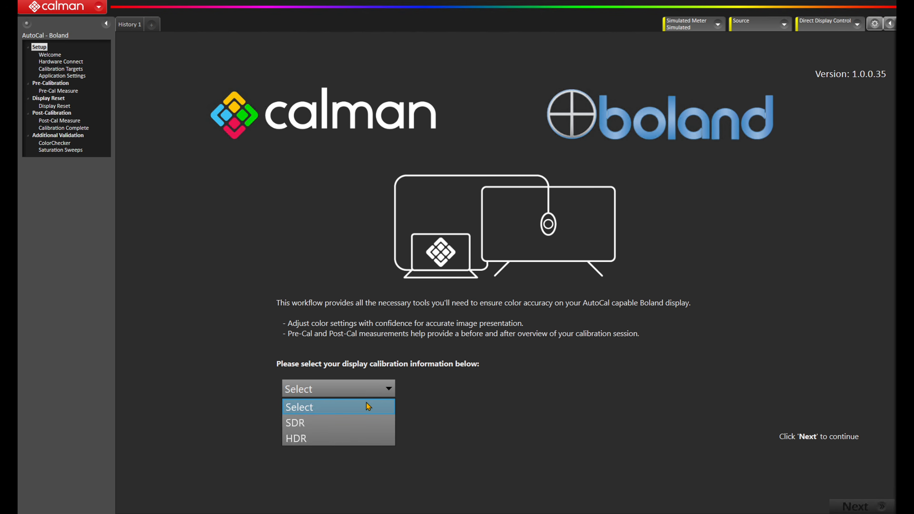
pyautogui.click(355, 420)
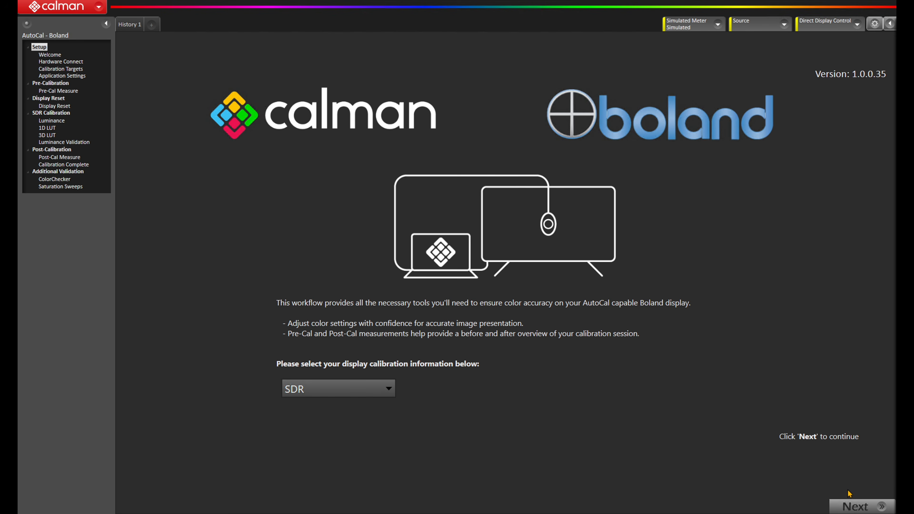
pyautogui.click(856, 507)
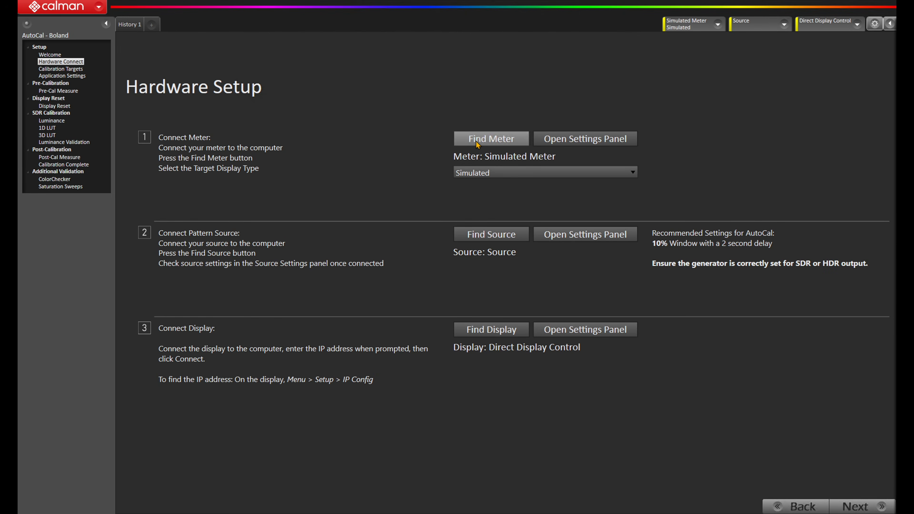
# - Search for the connected meter with the all-meters option and review the target display types around Boland X4K27HDR5-OLED
pyautogui.click(476, 142)
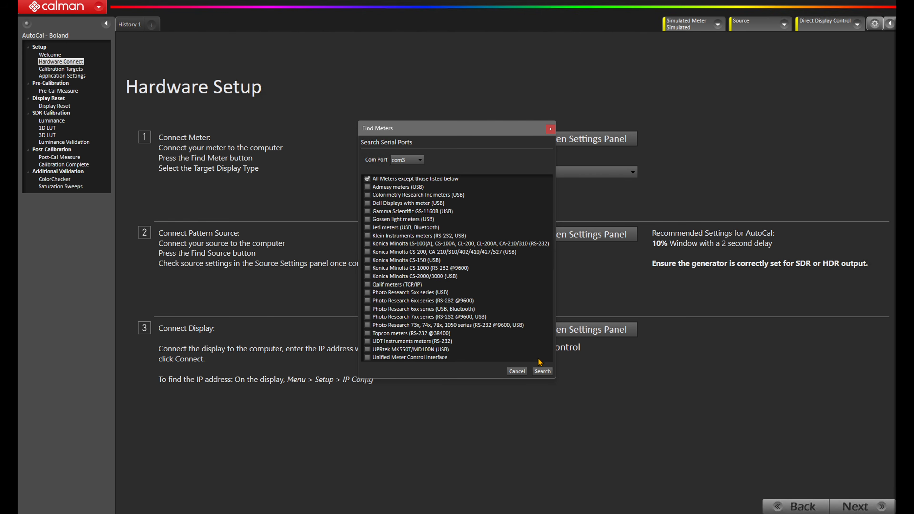
pyautogui.click(542, 371)
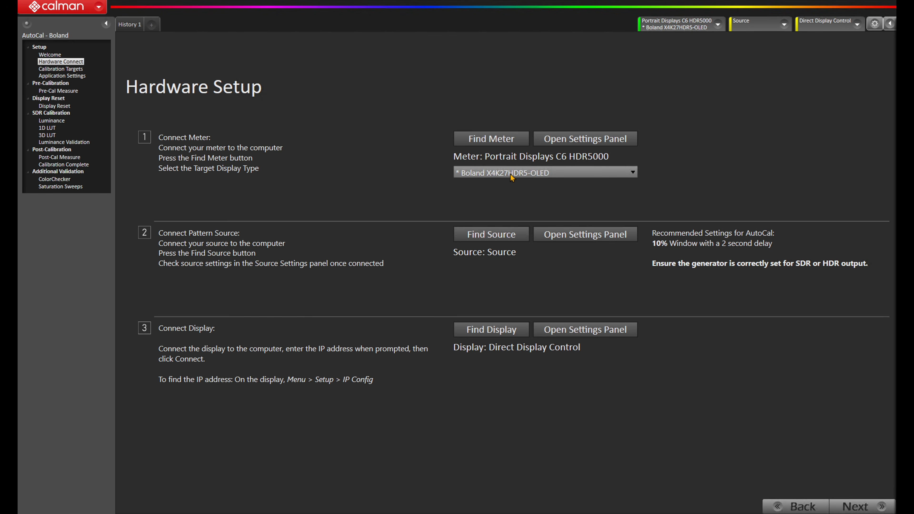
pyautogui.click(550, 173)
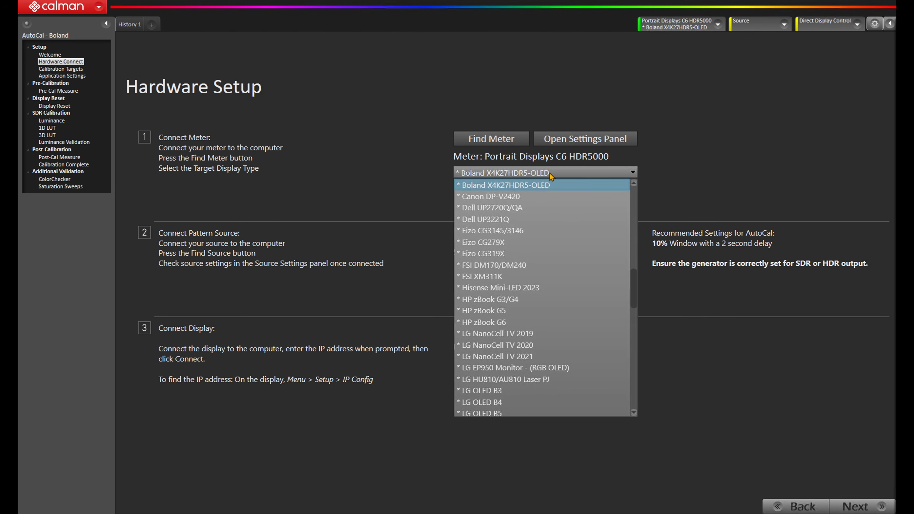
pyautogui.moveTo(634, 286); pyautogui.dragTo(601, 272)
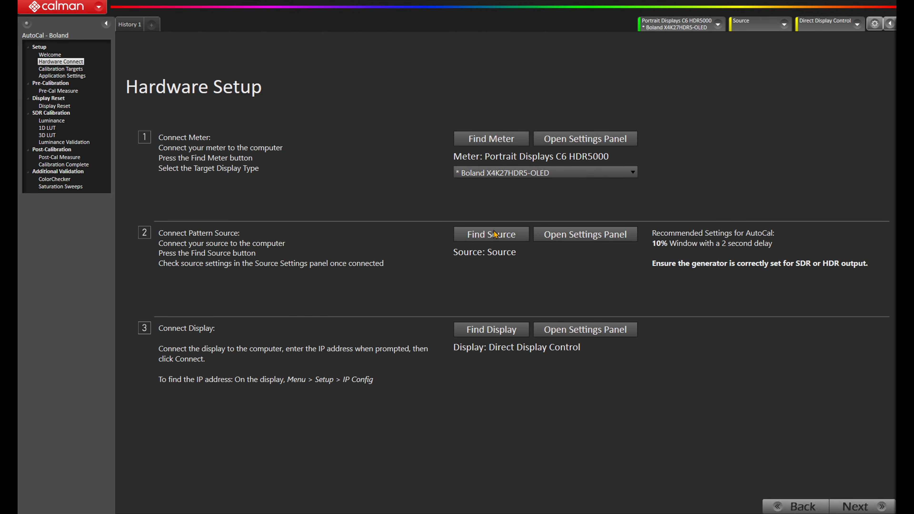
# - Find and connect the Portrait Displays G1 pattern source, using the discovered device at 10.23.11.220
pyautogui.click(495, 234)
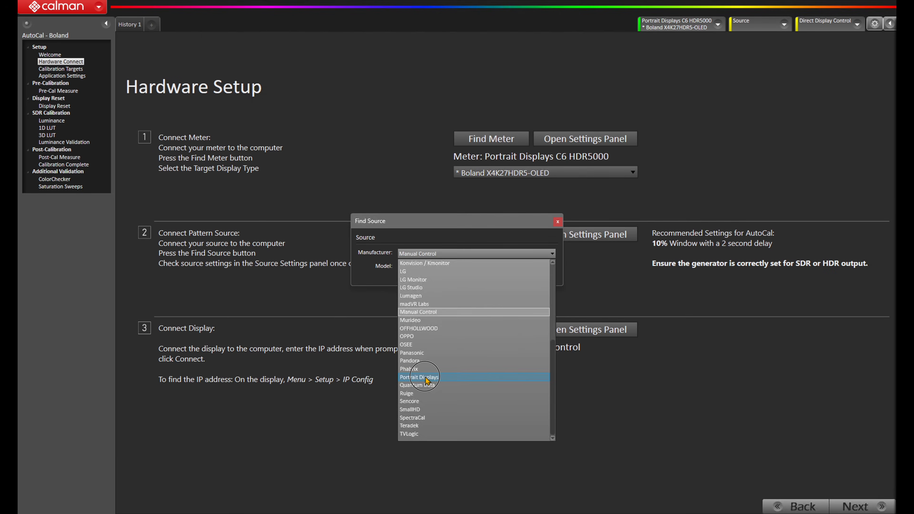
pyautogui.click(428, 379)
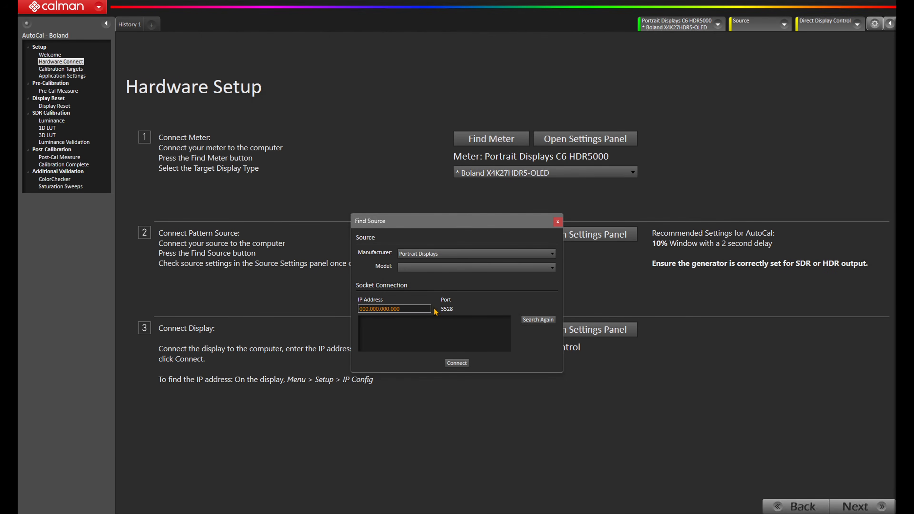
pyautogui.click(432, 269)
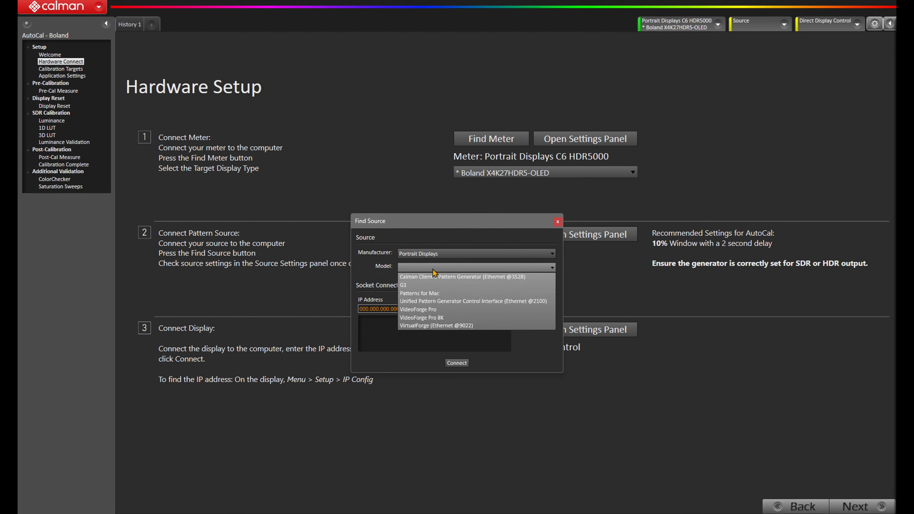
pyautogui.click(428, 286)
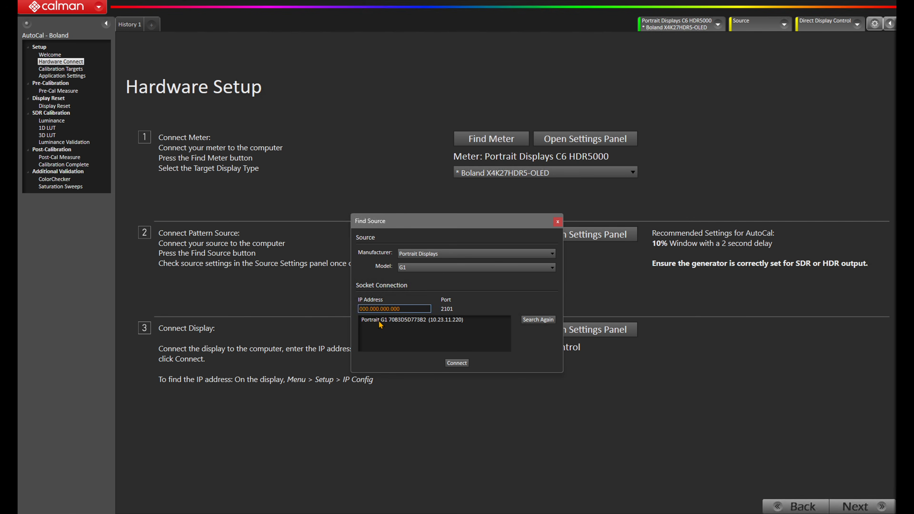
pyautogui.click(399, 320)
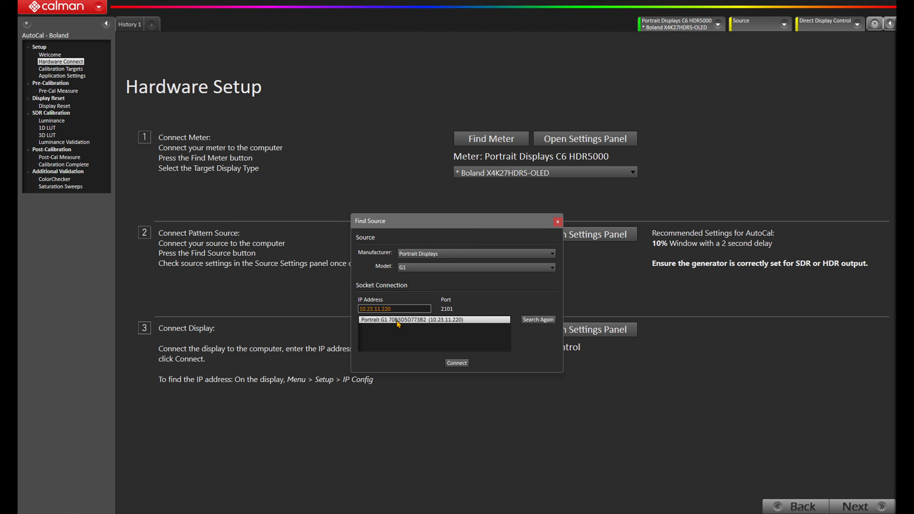
pyautogui.click(456, 363)
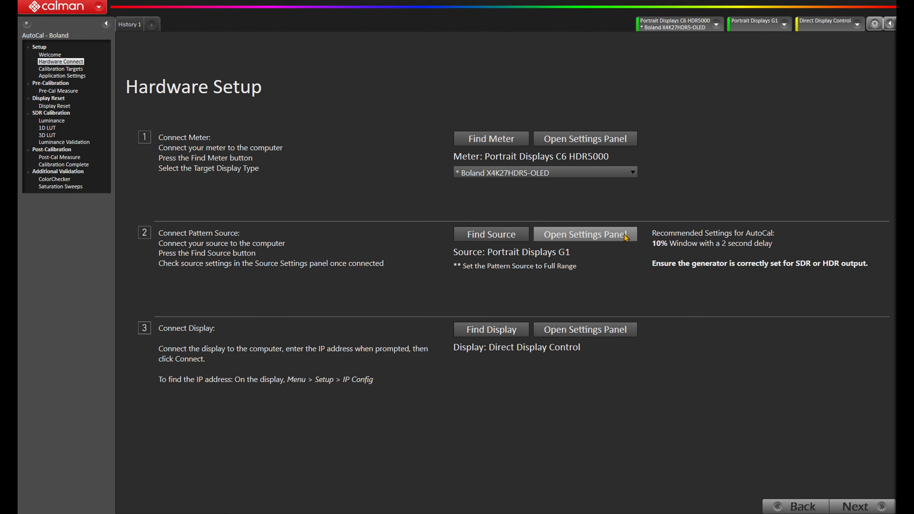
# - In the G1 source settings, set the output to 3840x2160p 24 and the range to Full range
pyautogui.click(624, 235)
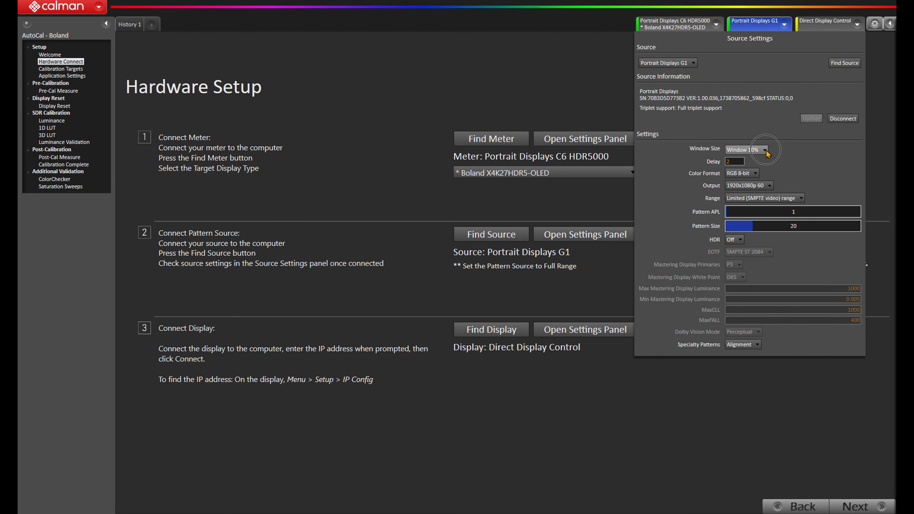
pyautogui.click(765, 150)
pyautogui.click(766, 151)
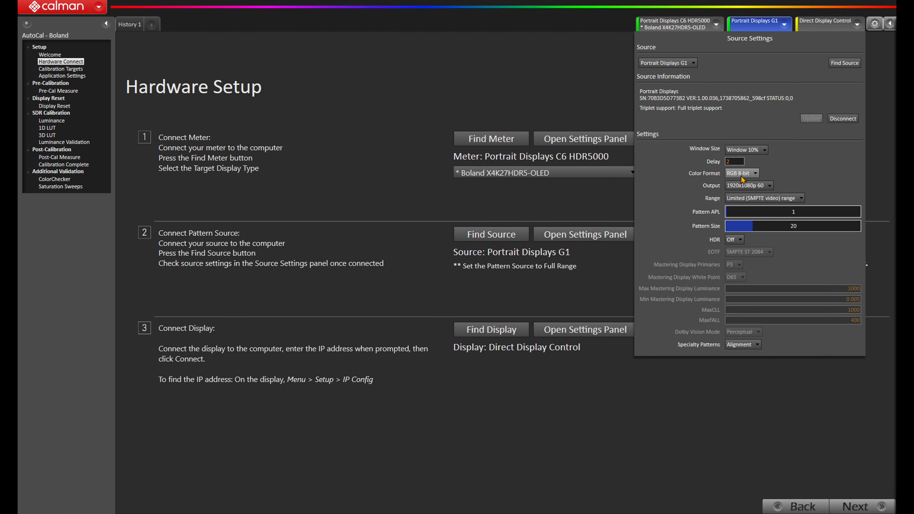
pyautogui.click(759, 187)
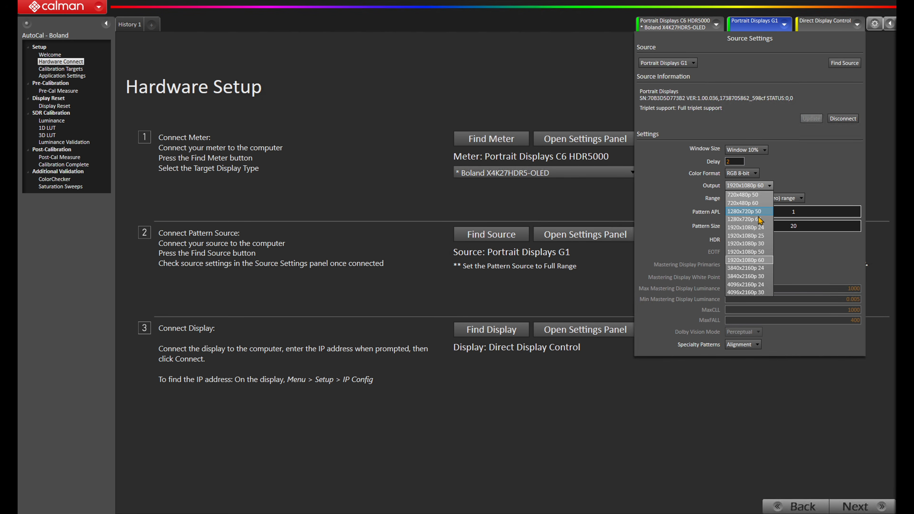
pyautogui.click(754, 269)
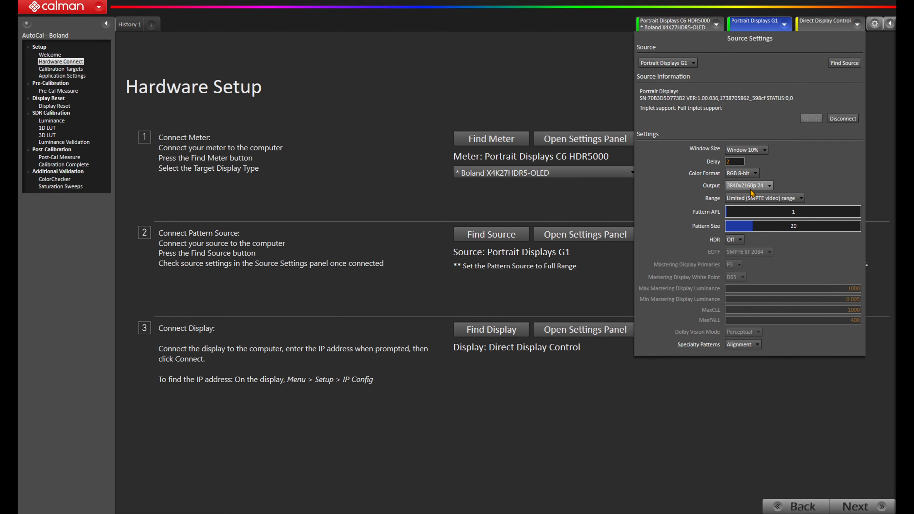
pyautogui.click(753, 200)
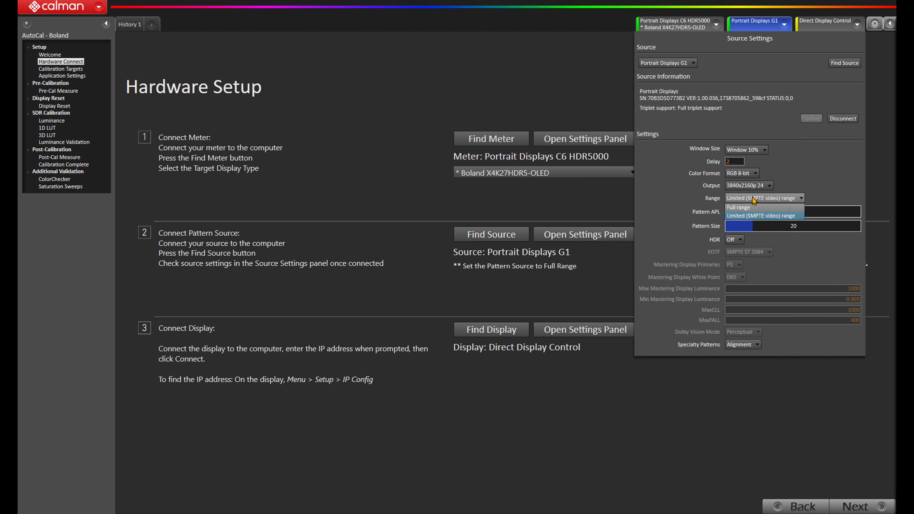
pyautogui.click(752, 207)
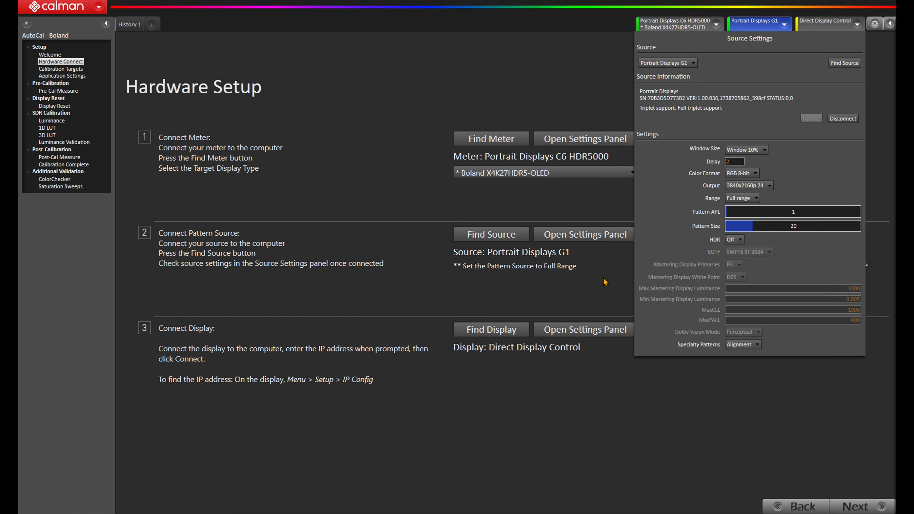
pyautogui.click(605, 282)
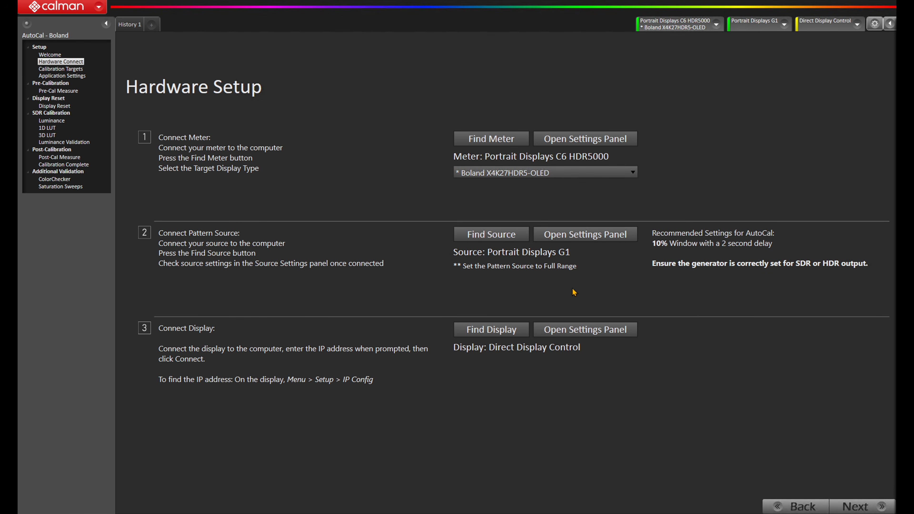
# - Open the display connection dialog for the Boland monitor
pyautogui.click(507, 332)
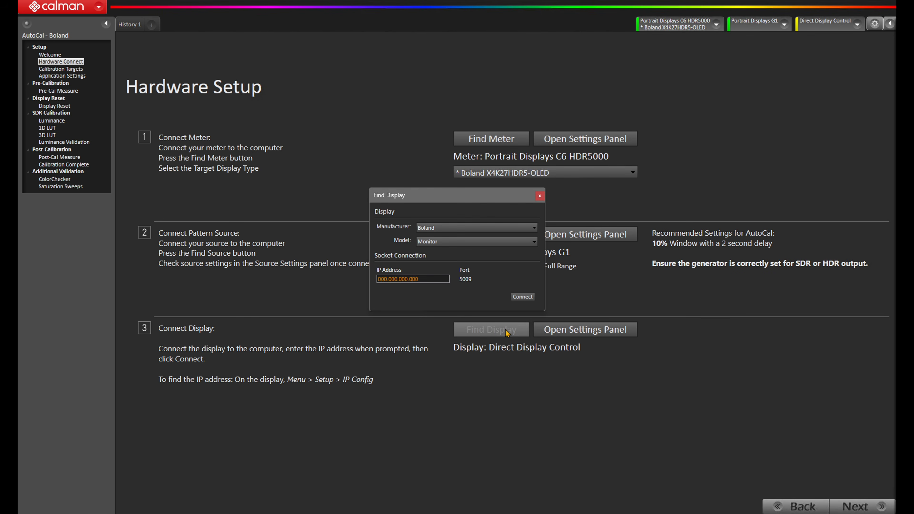
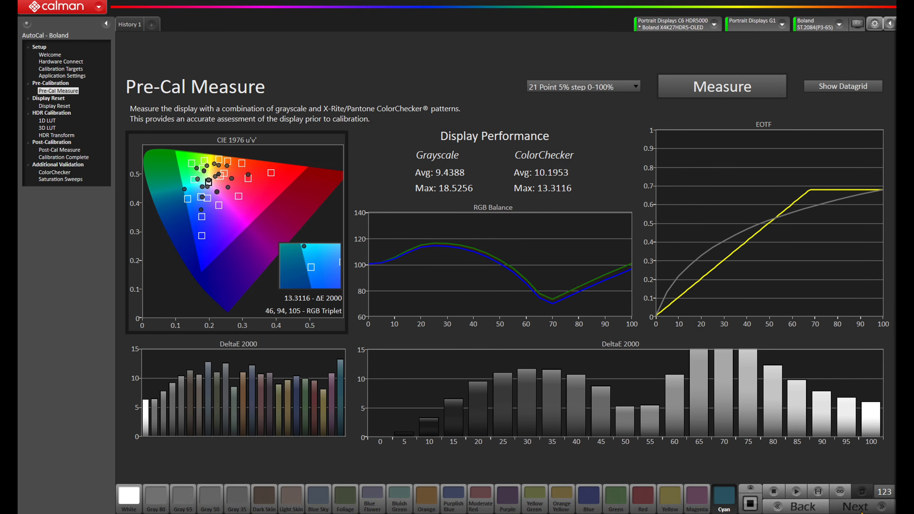
# - Reset the display's ST.2084 (P3-D65) picture mode to prepare it for calibration
pyautogui.click(861, 511)
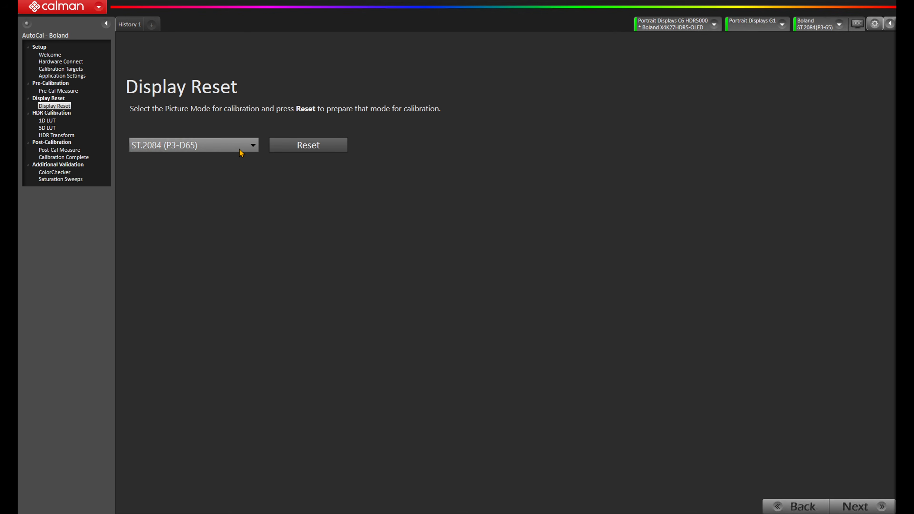
pyautogui.click(287, 148)
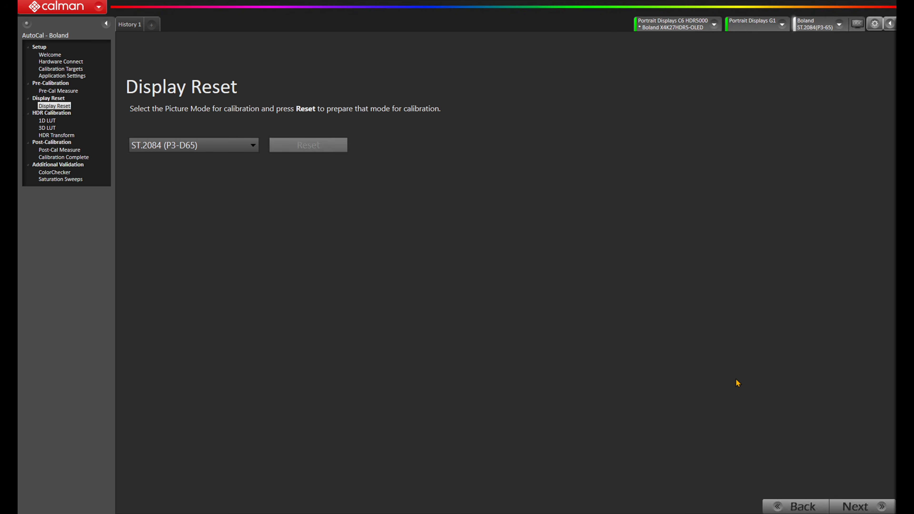
# - Run the 1D LUT AutoCal with 21 - PC (0-255) grayscale points and a DeltaE target of 0.5
pyautogui.click(863, 506)
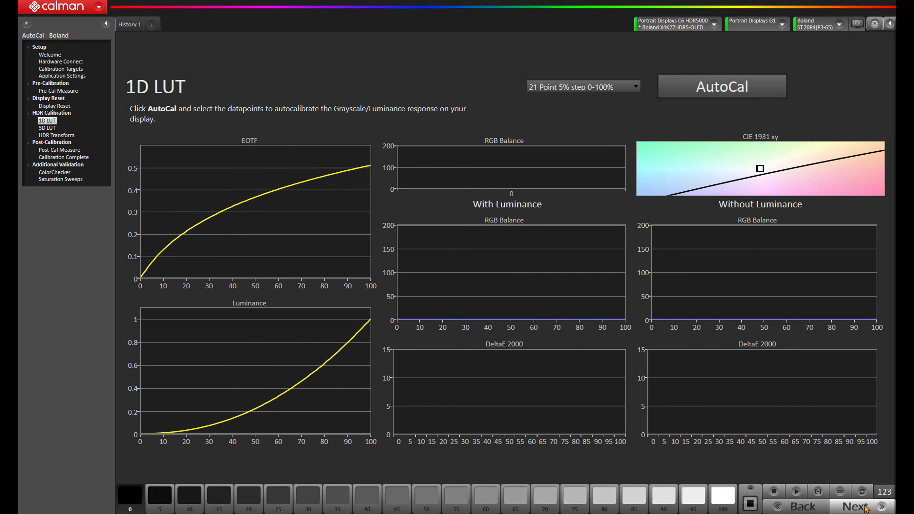
pyautogui.click(741, 92)
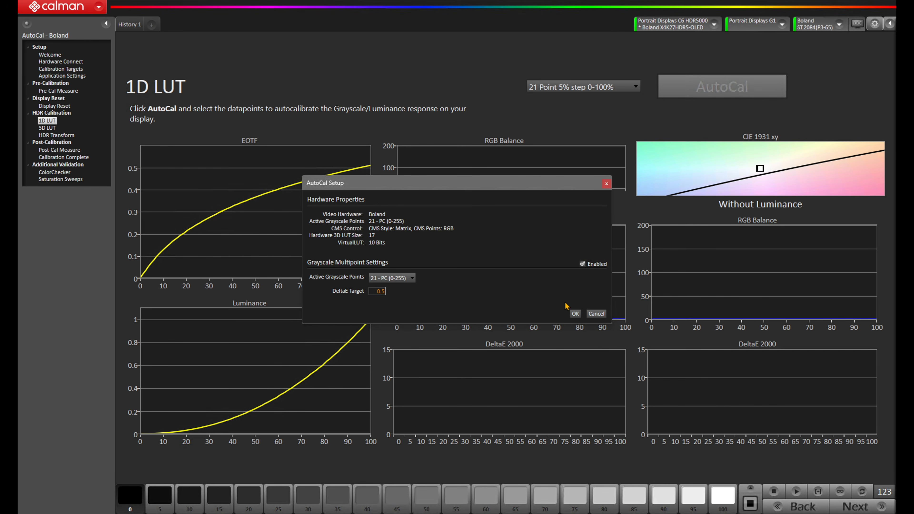
pyautogui.click(574, 314)
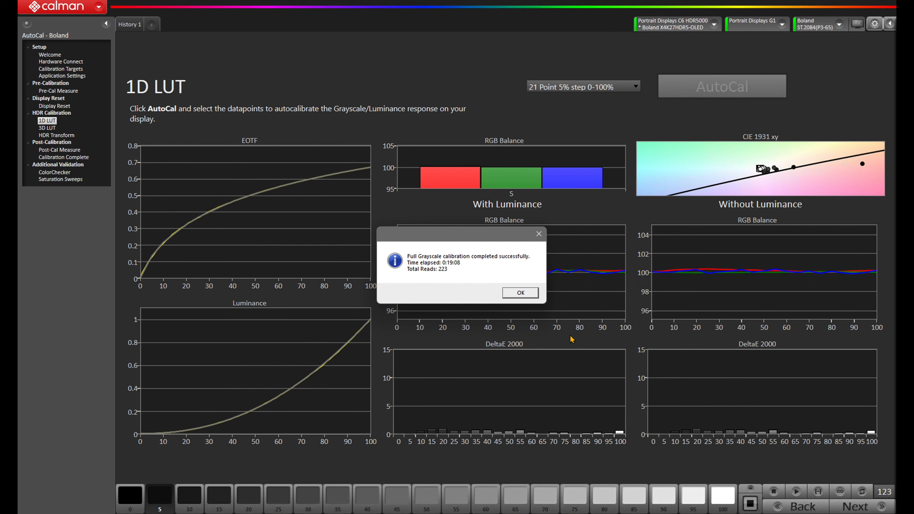
pyautogui.click(524, 294)
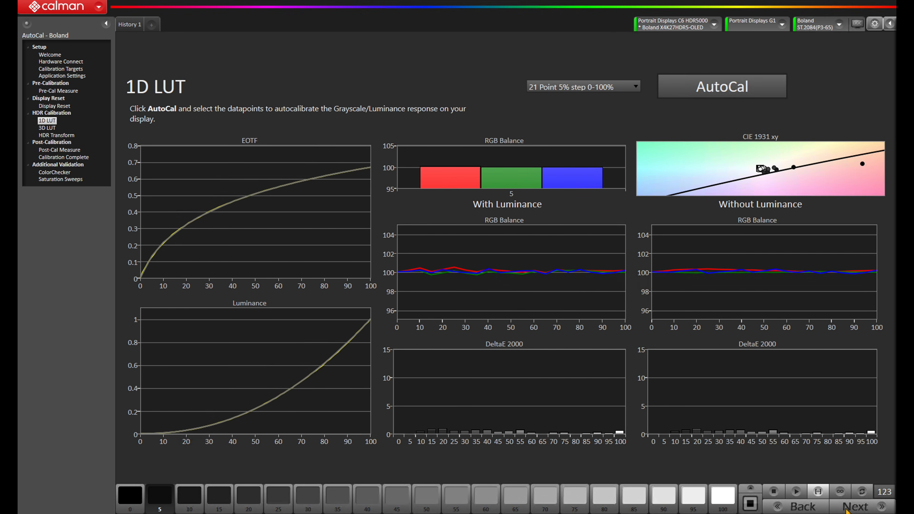
# - Run the 3D LUT AutoCal with the Matrix LUT calibration type, leaving Set 3DLut Grayscale to unity unchecked
pyautogui.click(846, 510)
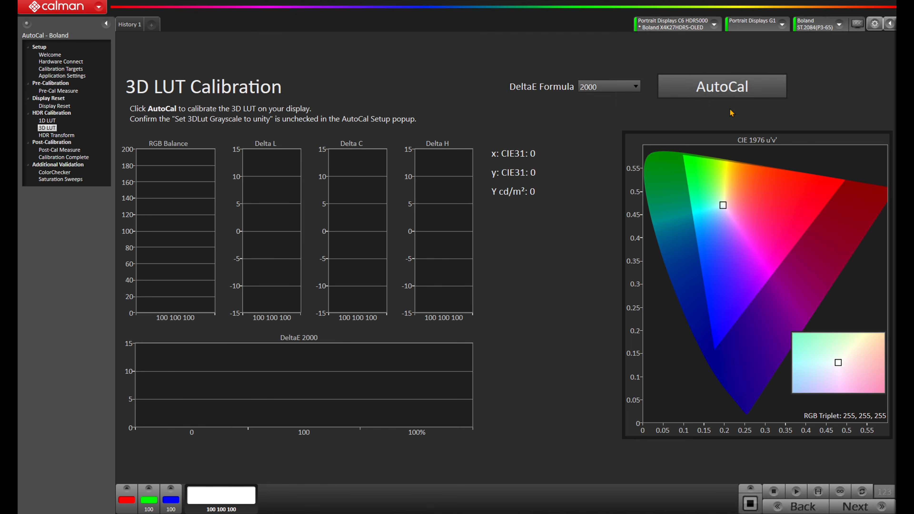
pyautogui.click(726, 90)
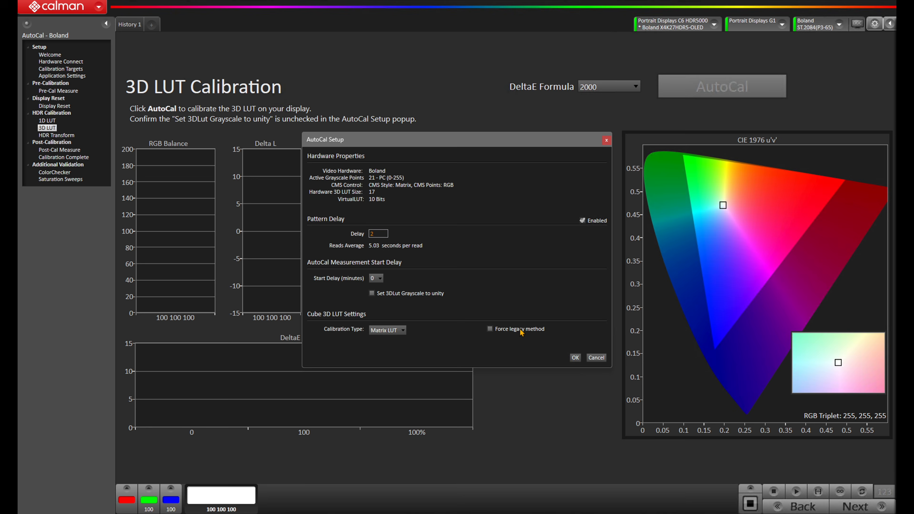
pyautogui.click(574, 357)
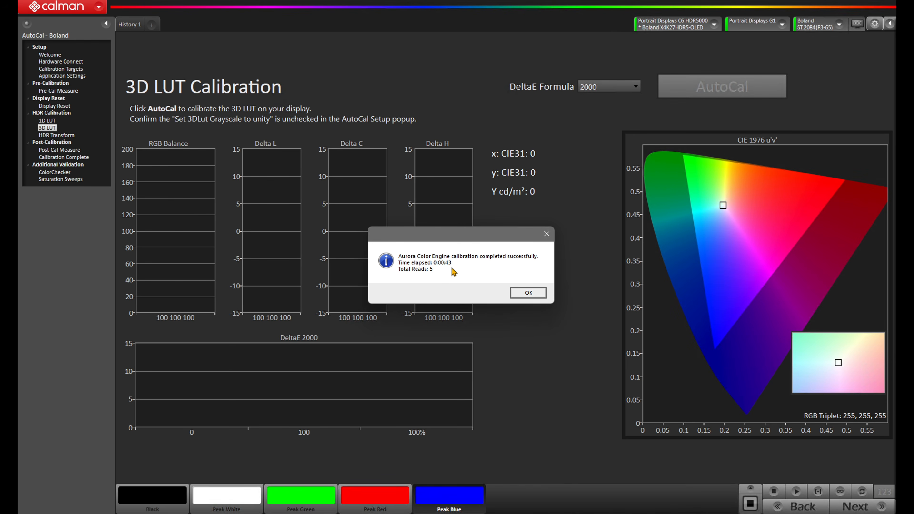
pyautogui.click(528, 292)
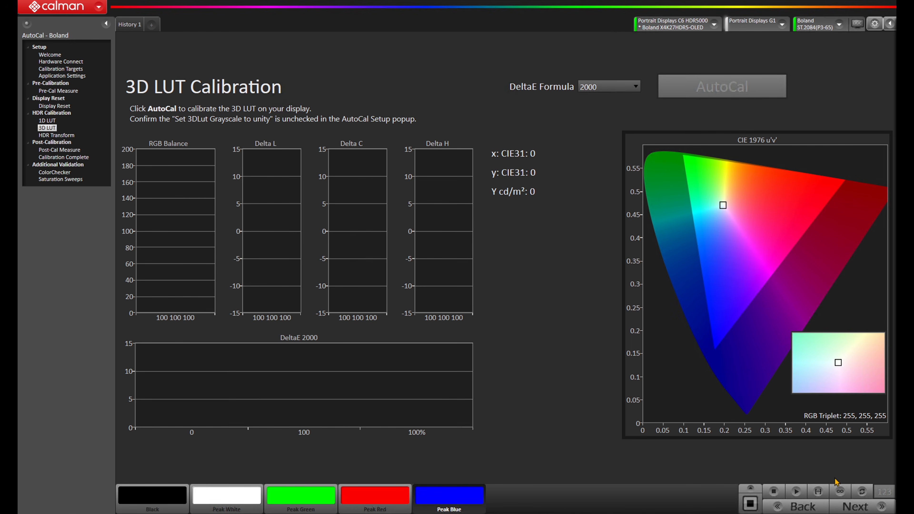
# - Run AutoCal to measure and set the ST_2084_HDR transform for the Boland display
pyautogui.click(855, 508)
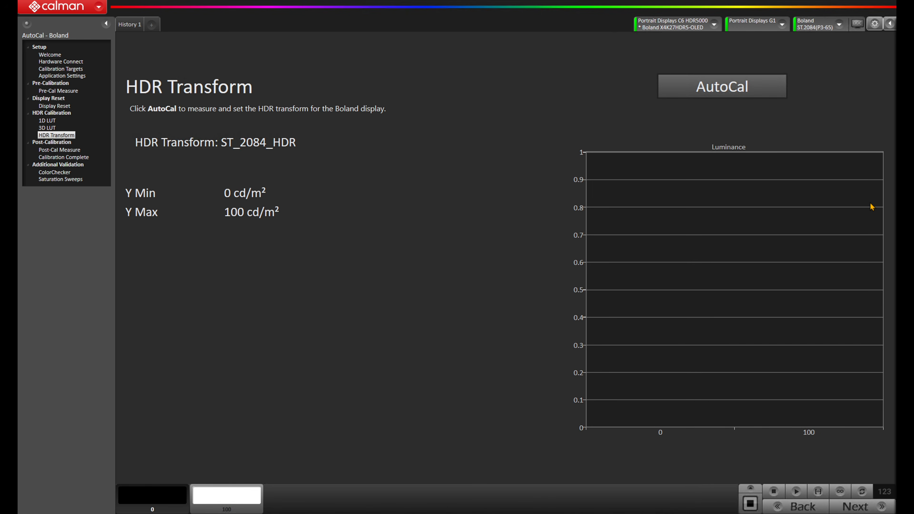
pyautogui.click(771, 91)
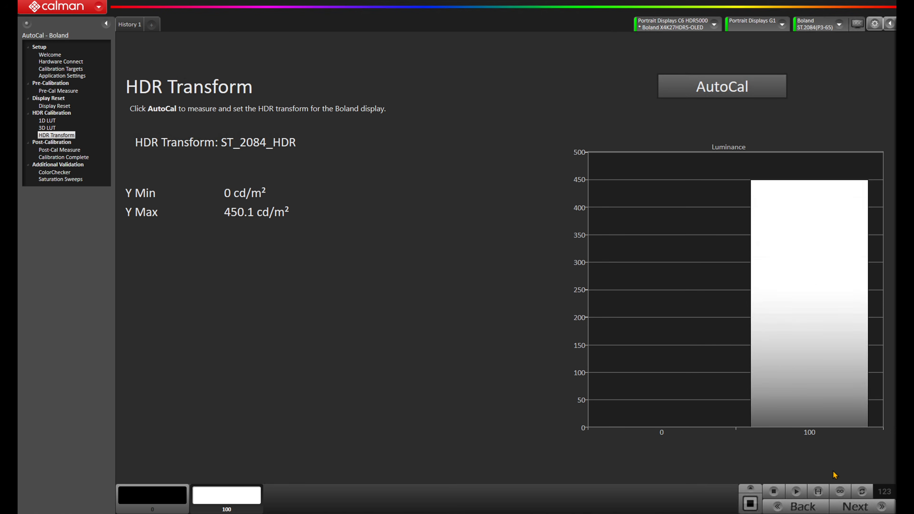
# - Start the post-calibration measurement of grayscale and ColorChecker patterns with the 21 Point 5% step series
pyautogui.click(847, 507)
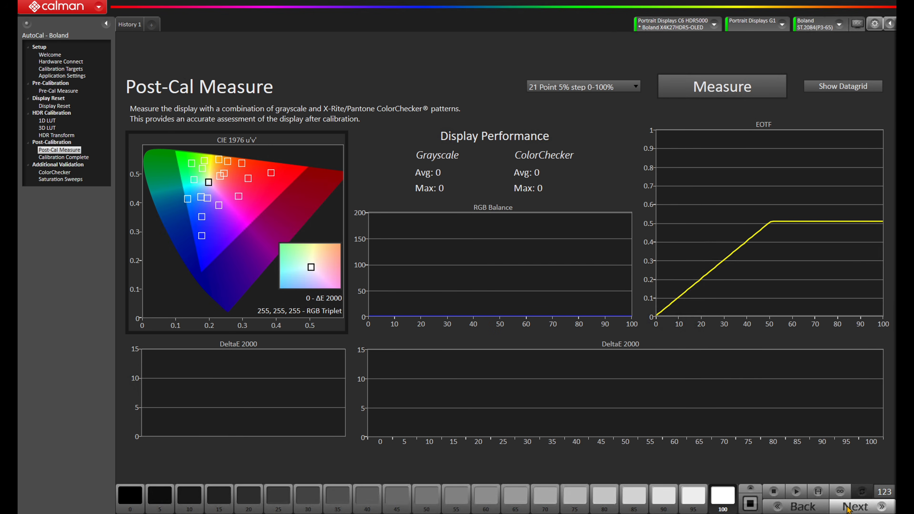
pyautogui.click(734, 88)
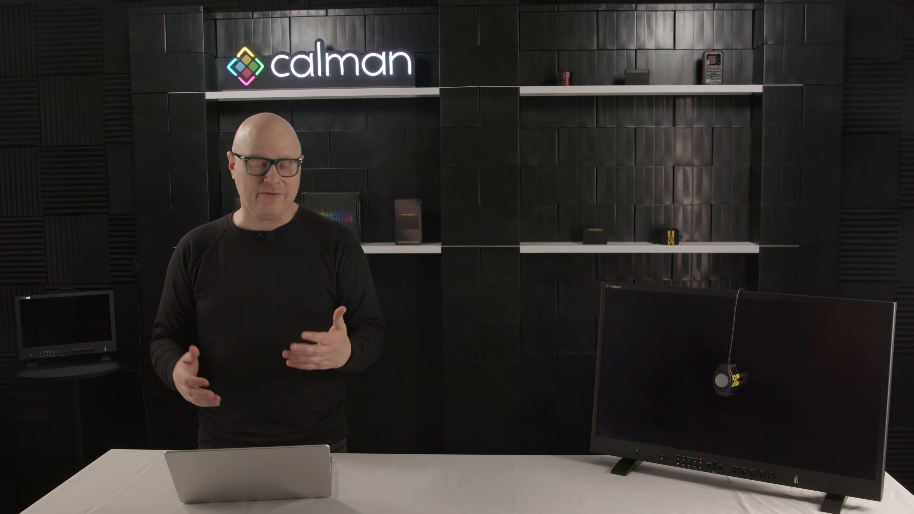